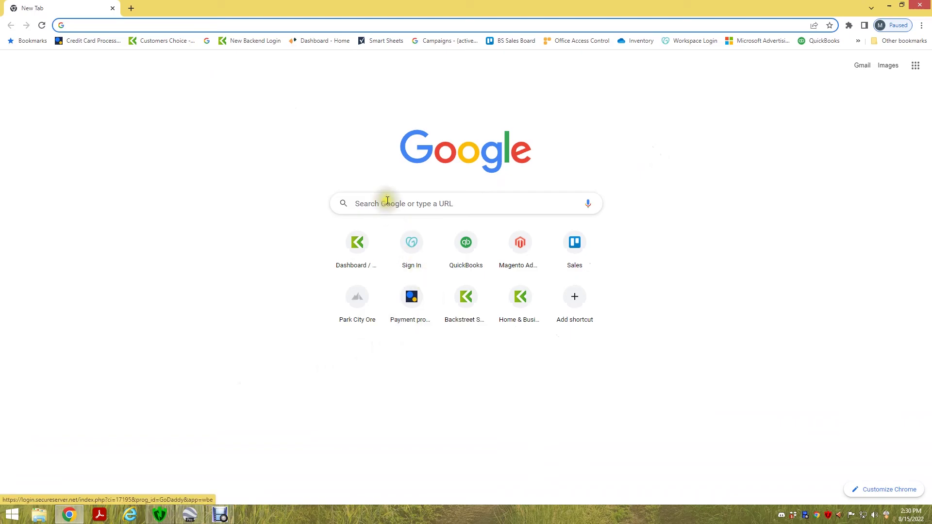
# Step: Search Google for 'google maps' and open the Google Maps result
pyautogui.write('google ma')
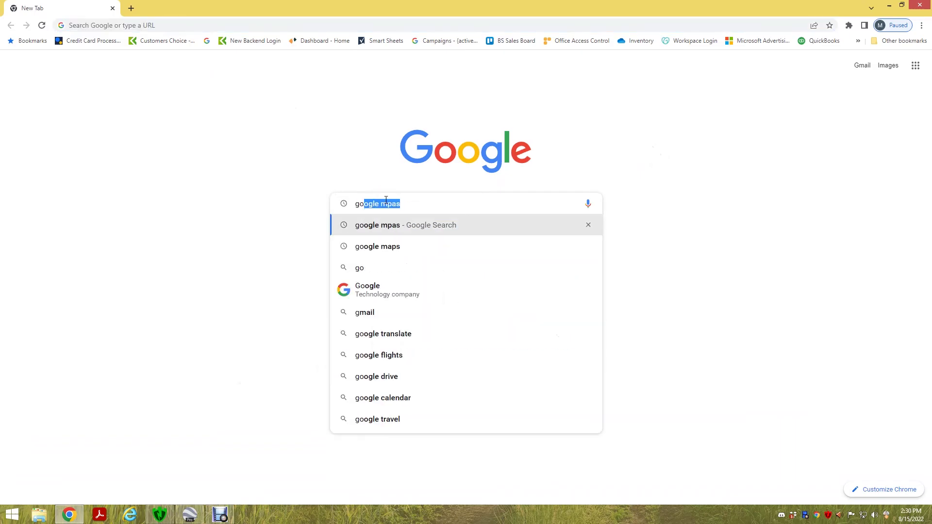
pyautogui.write('ps')
pyautogui.press('Return')
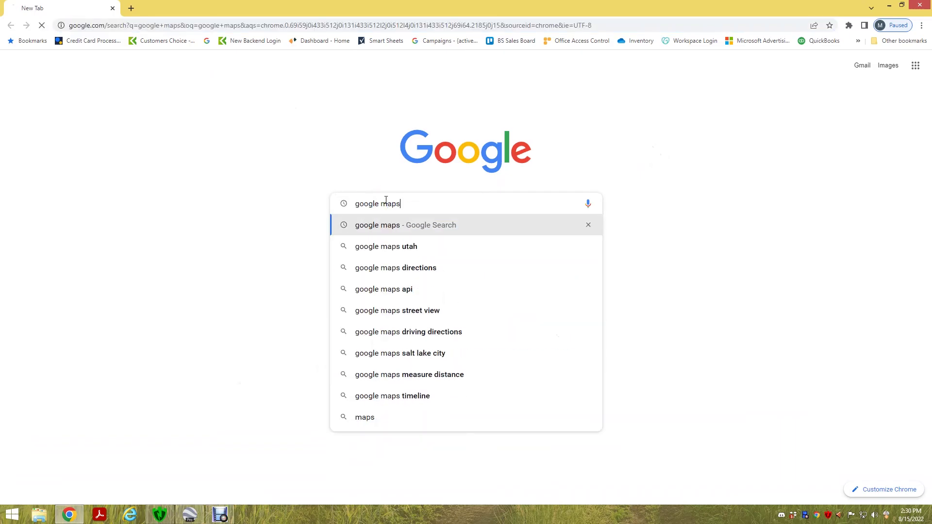
pyautogui.click(135, 145)
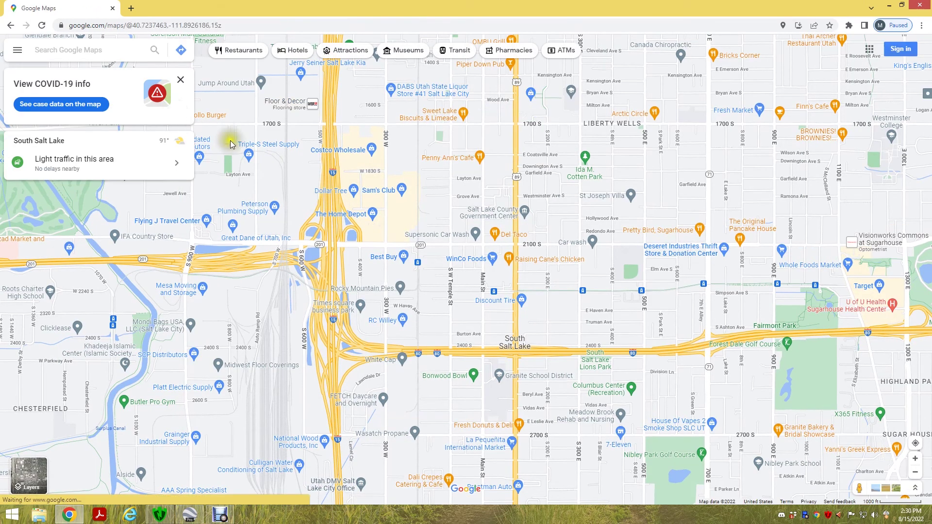
pyautogui.click(84, 48)
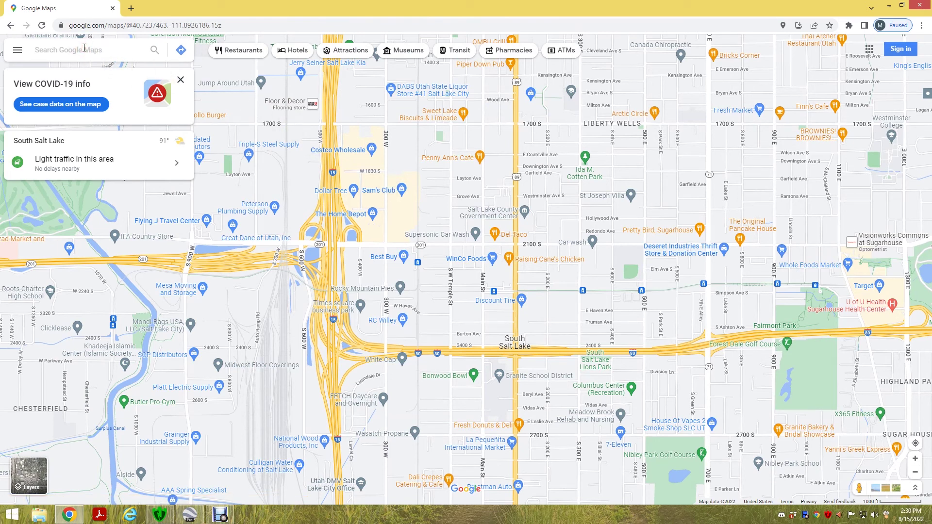
pyautogui.write('390 wes')
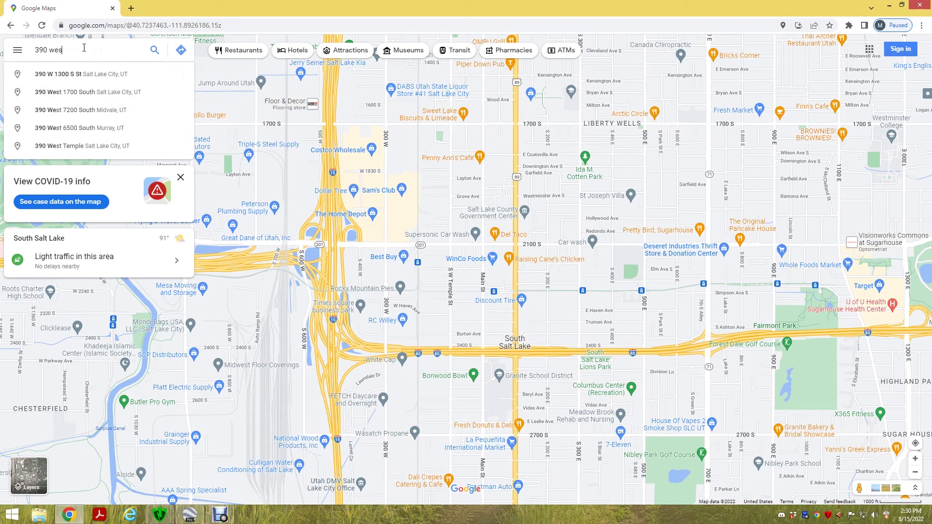
pyautogui.write('t ironw')
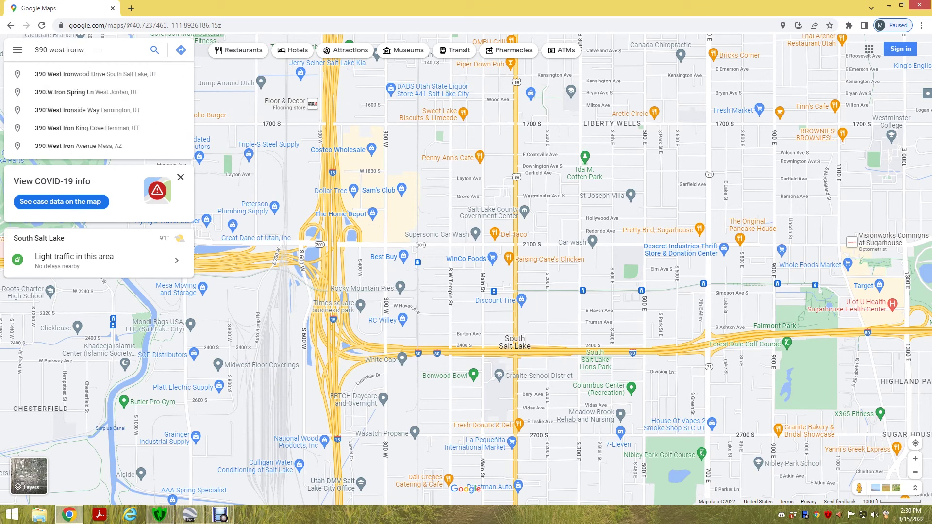
pyautogui.write('ood drive')
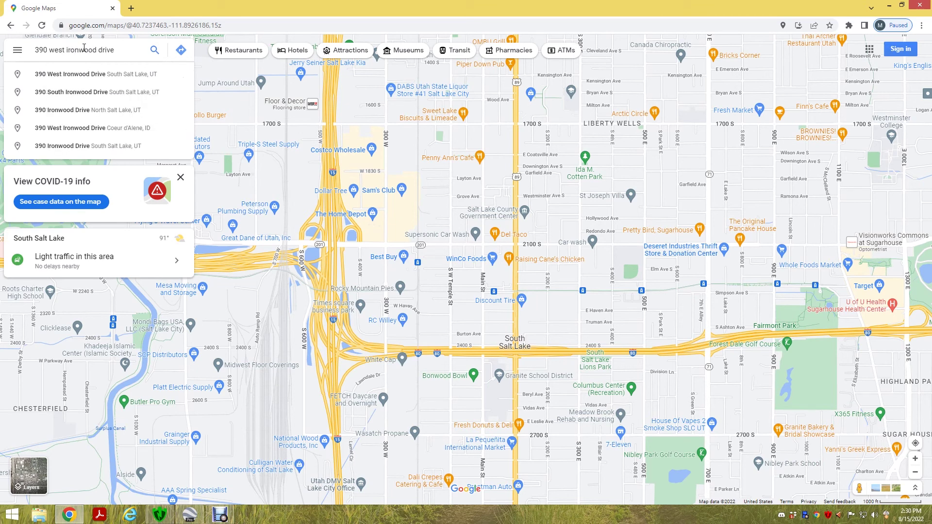
pyautogui.click(97, 73)
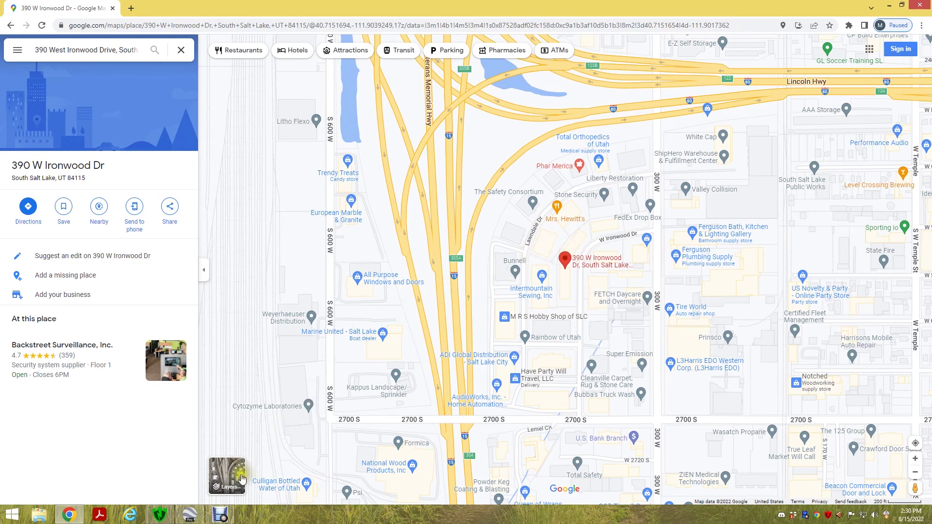
# Step: Switch to satellite imagery, zoom in and center the building, then enter Street View on S 350 W
pyautogui.click(229, 479)
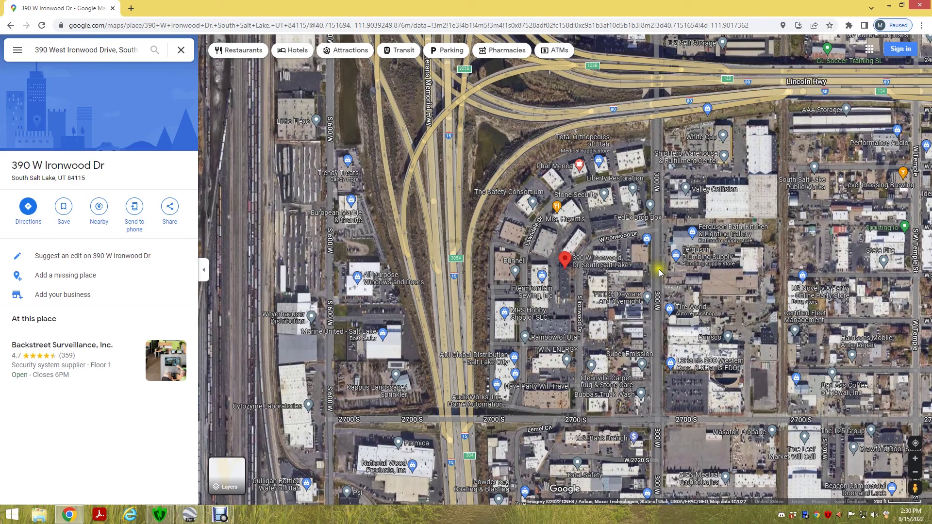
pyautogui.scroll(5, 622, 282)
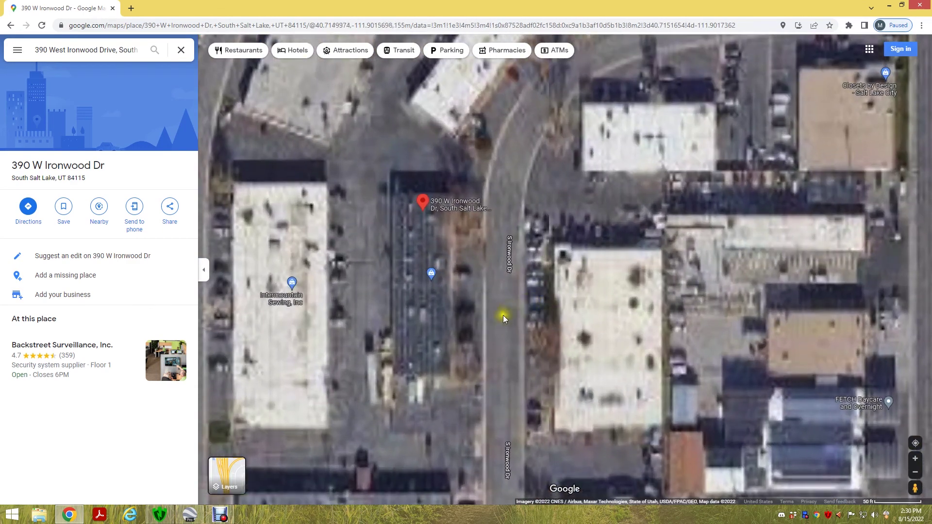
pyautogui.moveTo(503, 315); pyautogui.dragTo(511, 266)
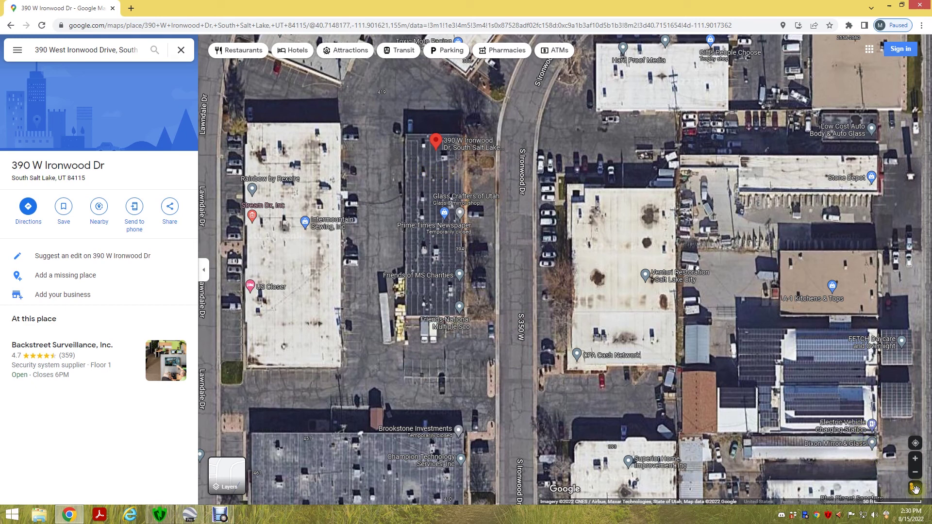
pyautogui.moveTo(916, 489)
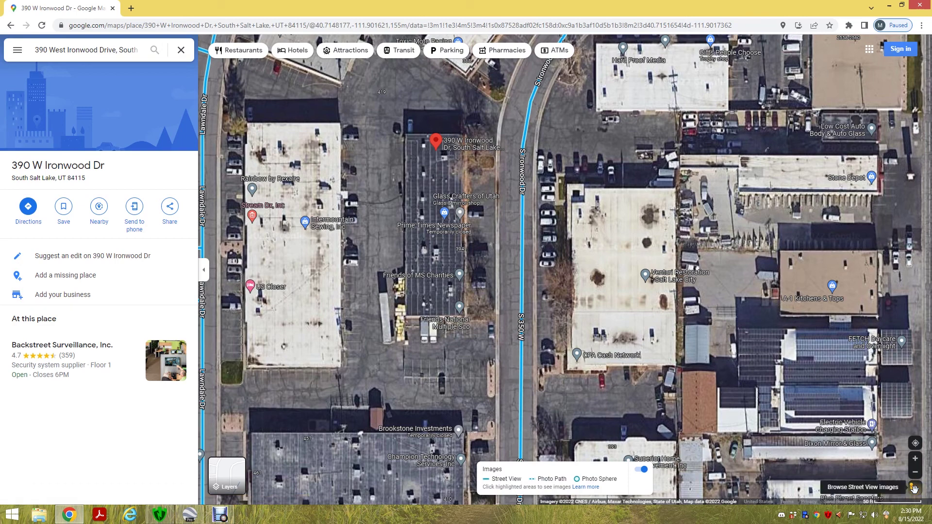
pyautogui.click(522, 221)
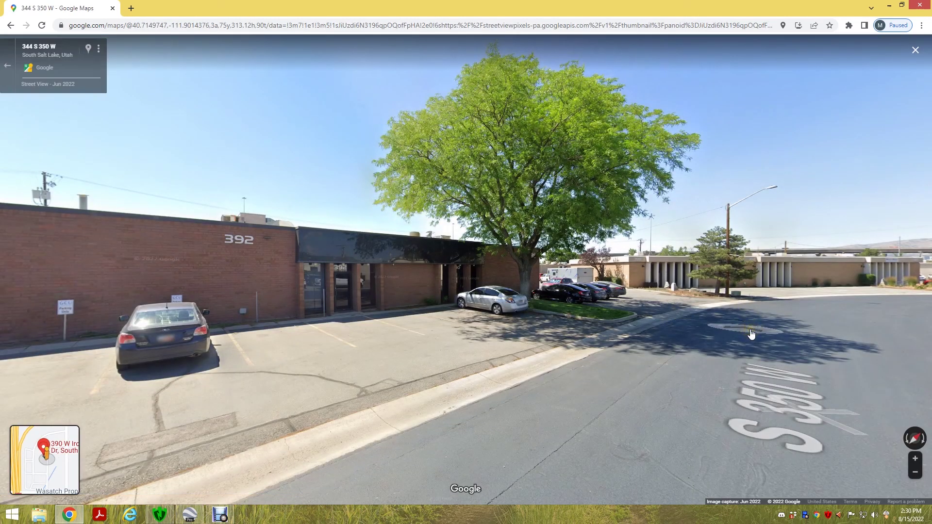
# Step: Move forward along S 350 W in Street View and turn to face the 390 building
pyautogui.click(784, 336)
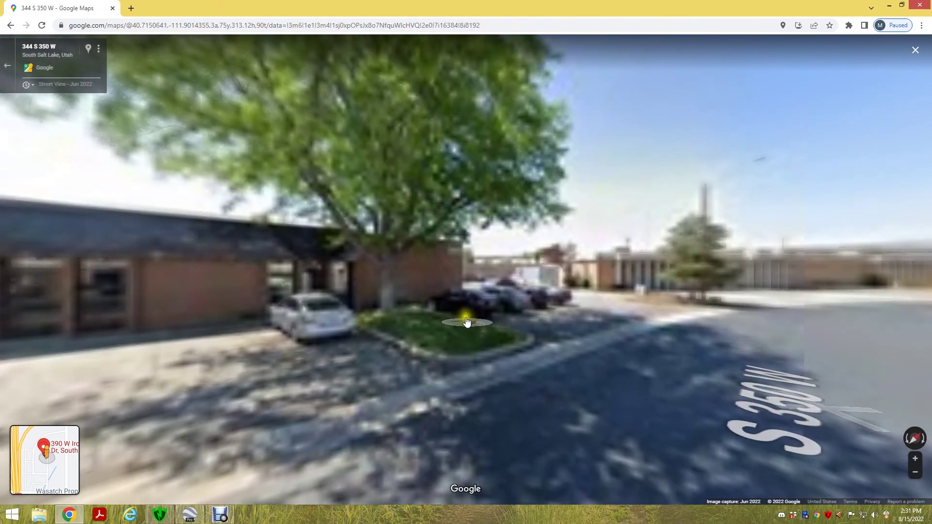
pyautogui.moveTo(455, 312); pyautogui.dragTo(485, 286)
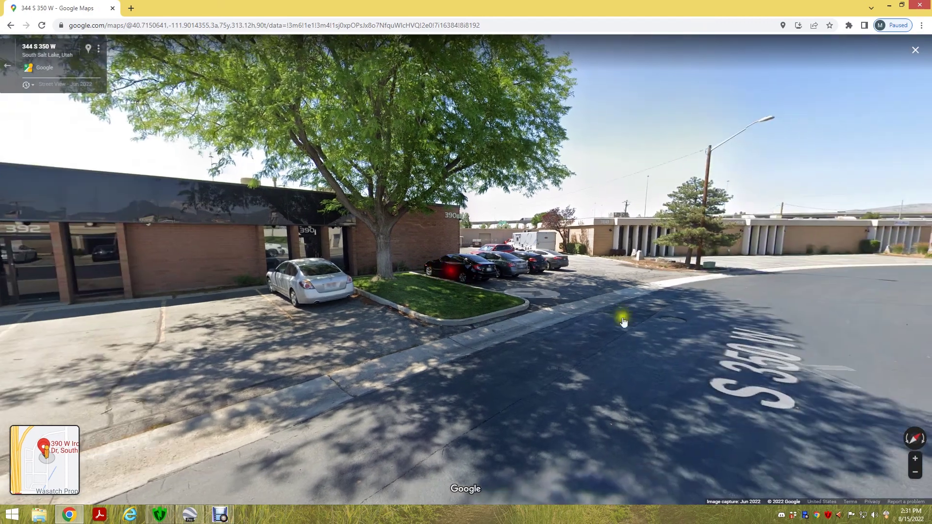
pyautogui.click(760, 335)
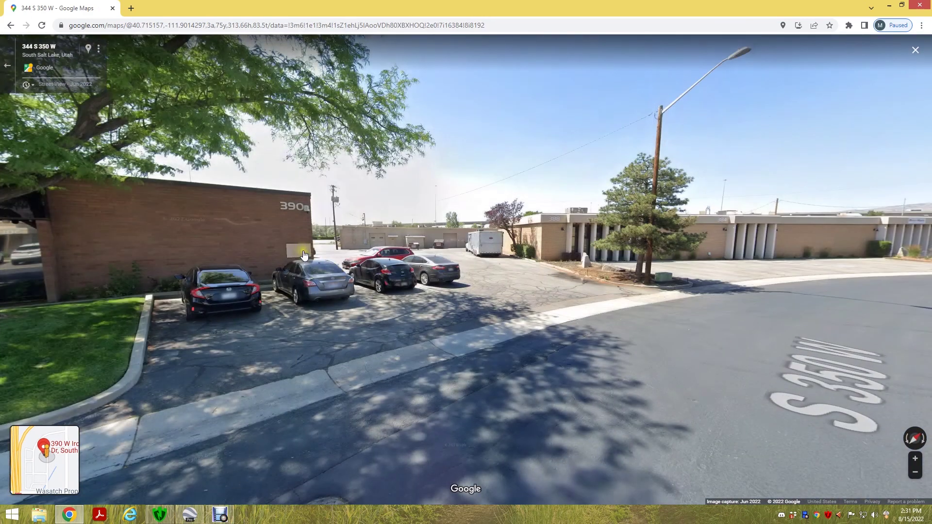
pyautogui.click(298, 264)
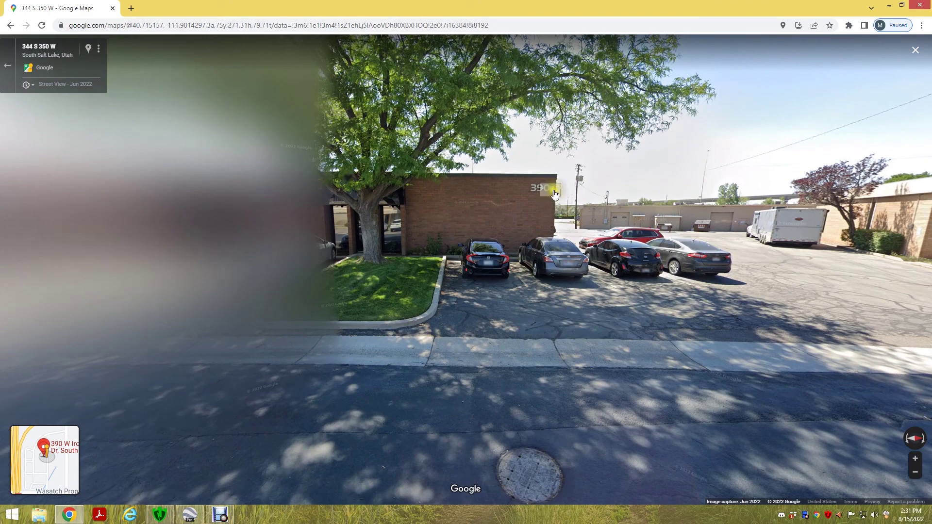
pyautogui.moveTo(796, 406); pyautogui.dragTo(215, 367)
# Step: Advance further, look toward the parking lot and the 390 building, then exit Street View
pyautogui.click(584, 240)
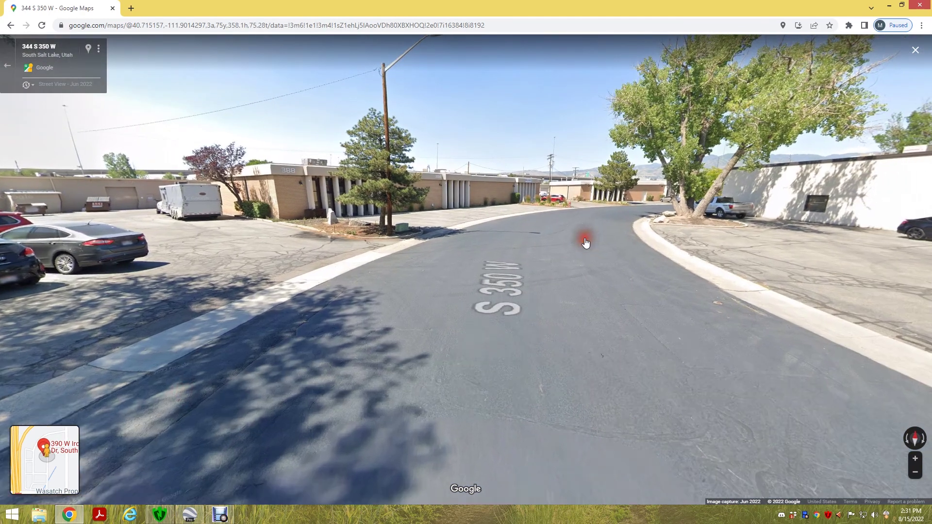
pyautogui.moveTo(586, 242); pyautogui.dragTo(121, 194)
pyautogui.moveTo(693, 312); pyautogui.dragTo(505, 316)
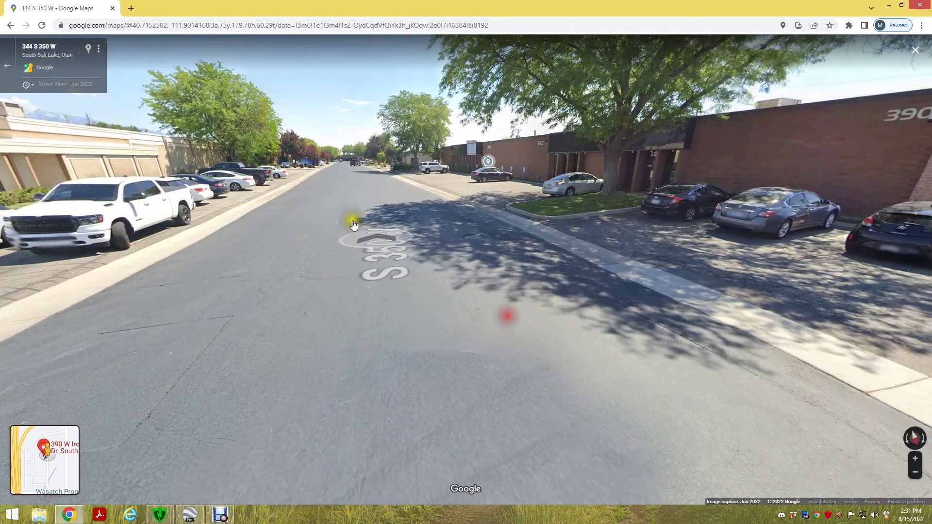
pyautogui.moveTo(591, 269); pyautogui.dragTo(499, 285)
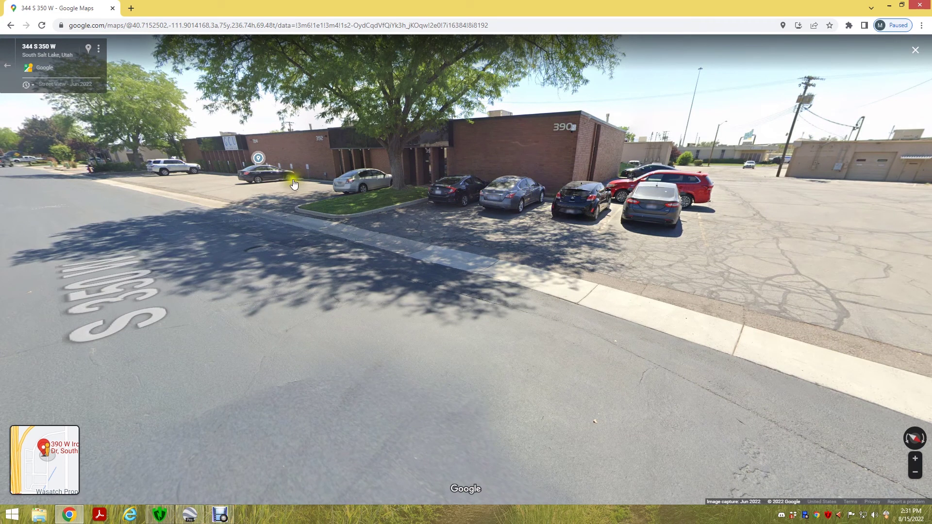
pyautogui.click(7, 69)
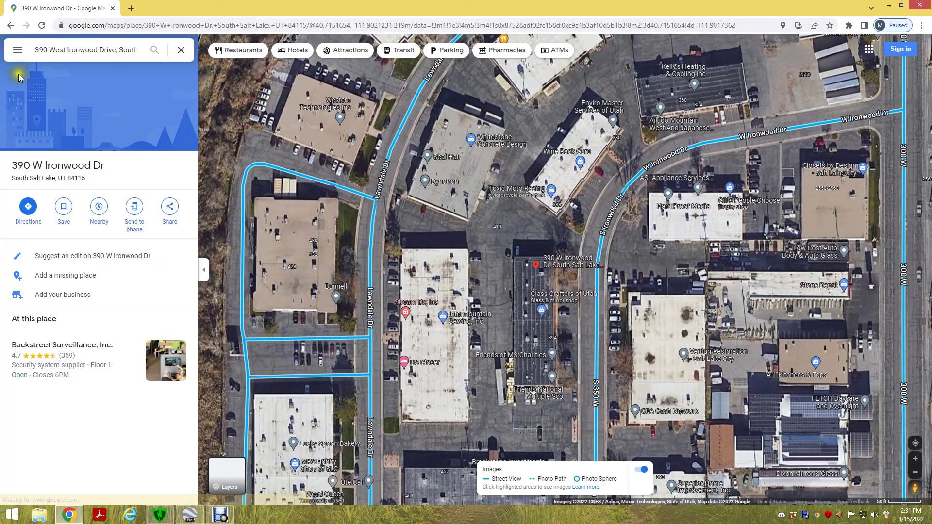
pyautogui.scroll(3, 500, 170)
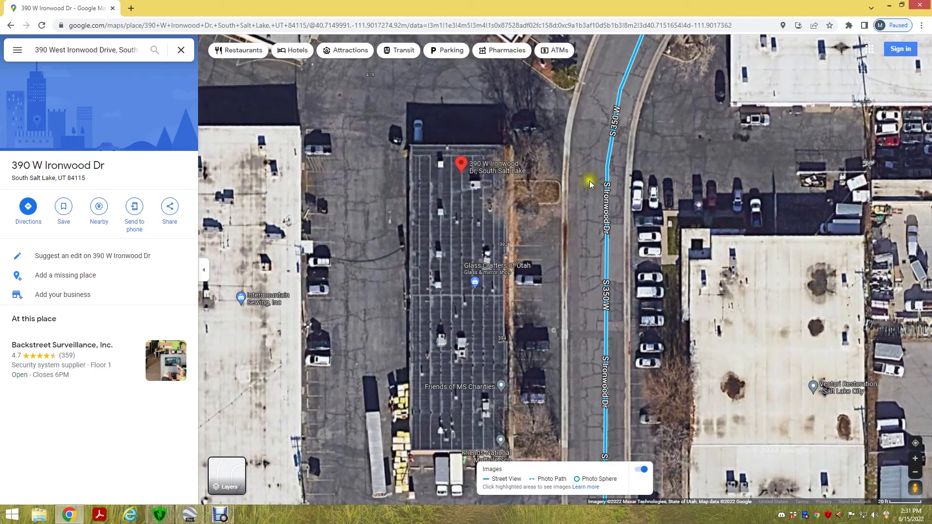
pyautogui.moveTo(635, 202)
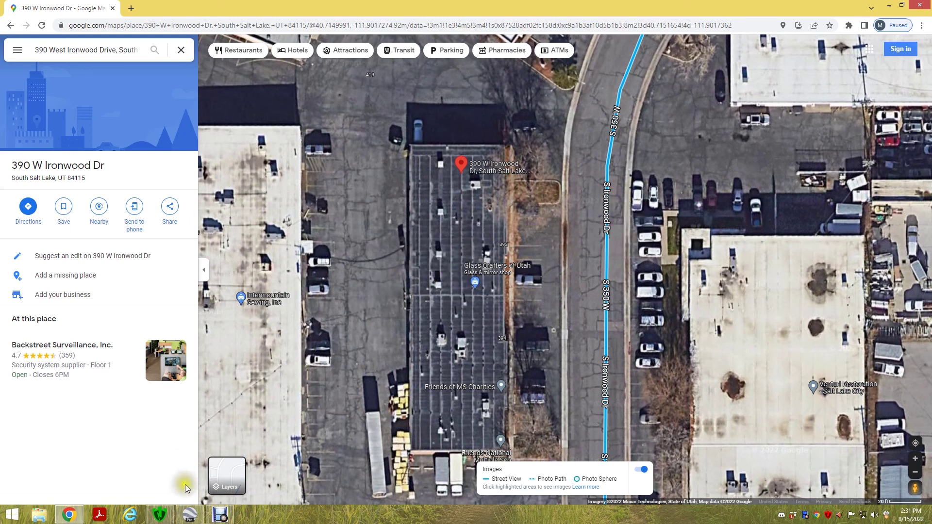
pyautogui.moveTo(514, 275)
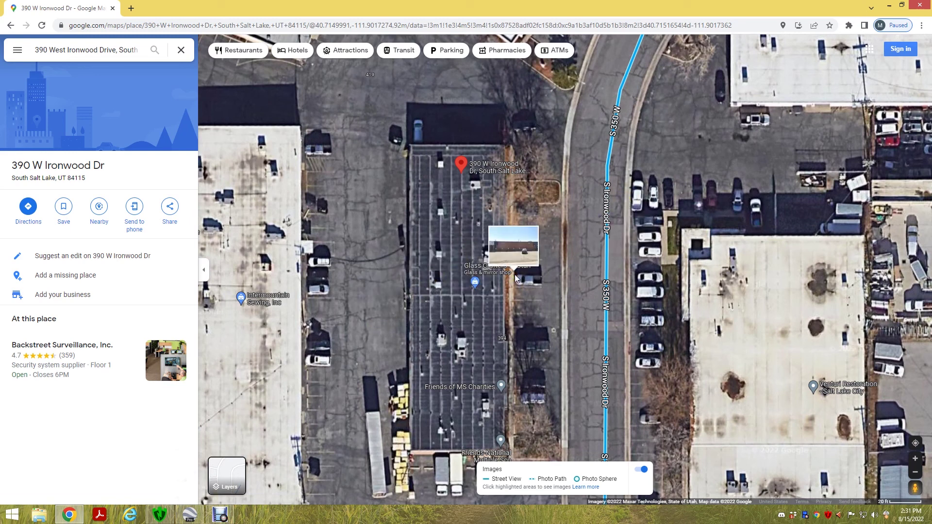
pyautogui.click(189, 514)
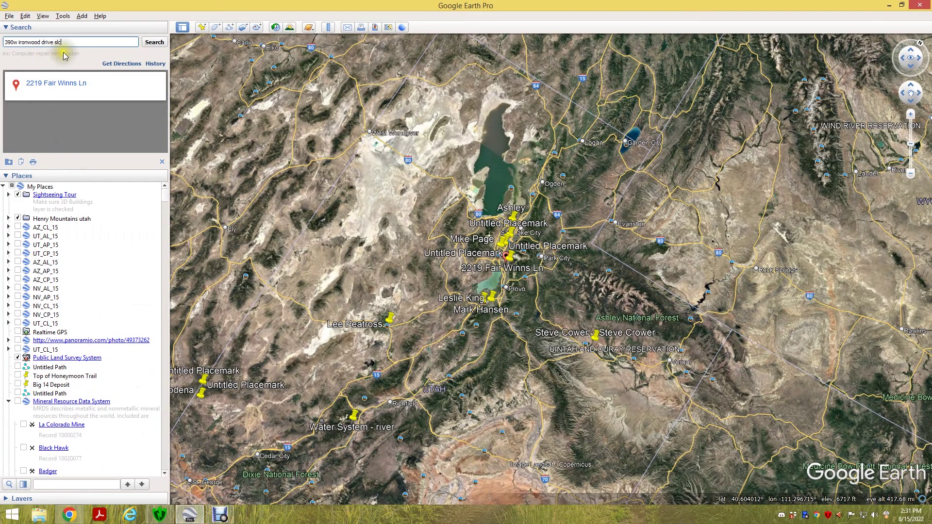
pyautogui.click(155, 43)
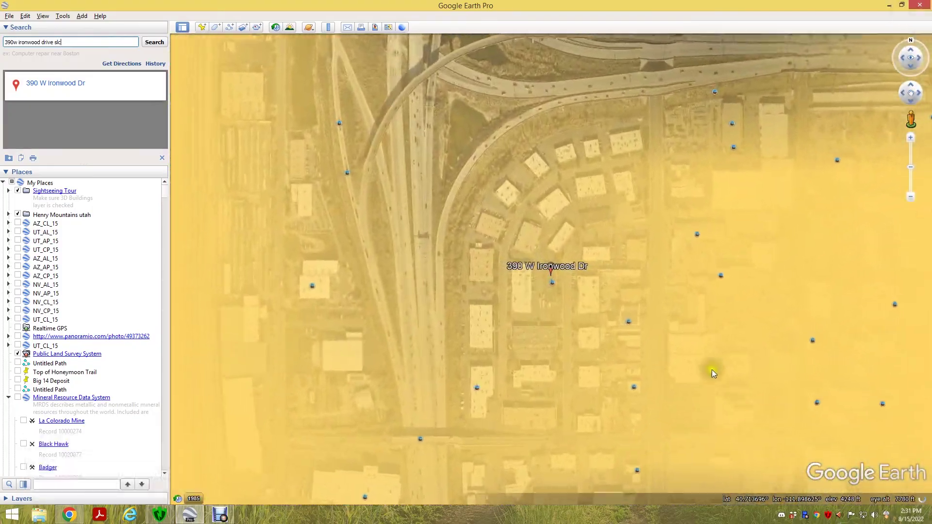
pyautogui.scroll(-3, 590, 307)
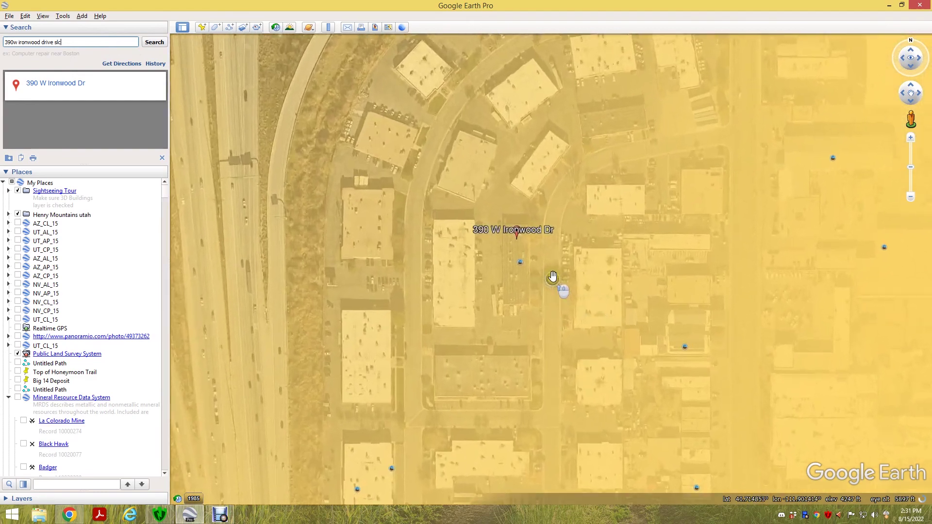
pyautogui.scroll(-2, 551, 275)
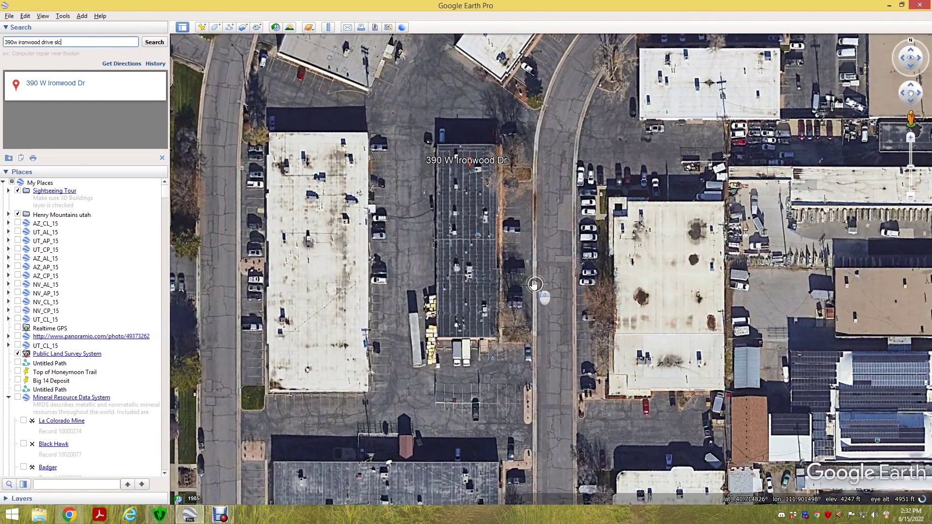
pyautogui.scroll(-1, 534, 284)
pyautogui.moveTo(568, 288); pyautogui.dragTo(477, 297)
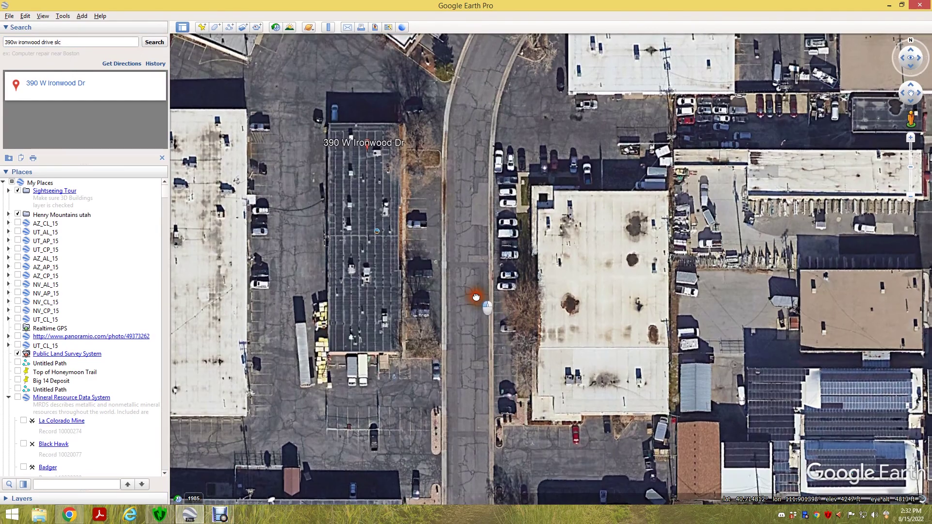
# Step: Rotate and tilt the view, reset to north, then zoom and centre the 390 building
pyautogui.moveTo(471, 350); pyautogui.dragTo(640, 294)
pyautogui.hotkey('shift', 'Down')
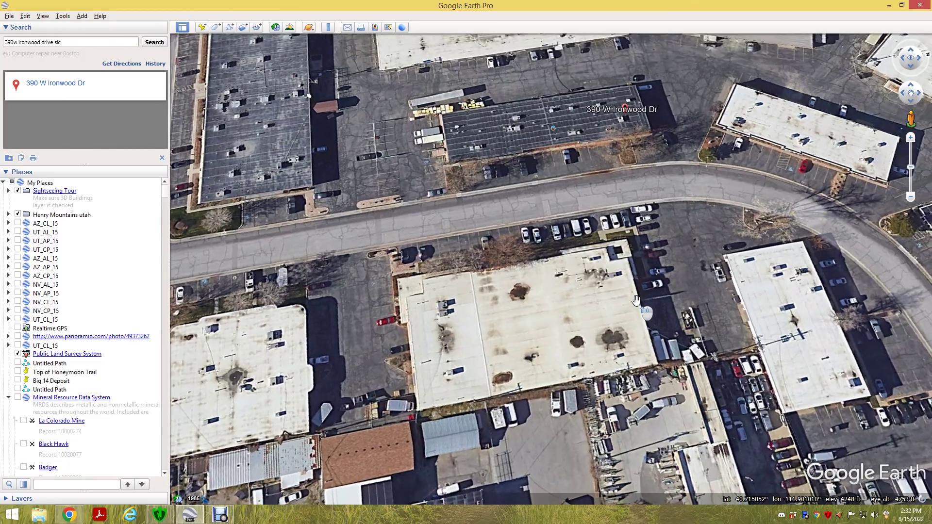
pyautogui.scroll(-3, 636, 300)
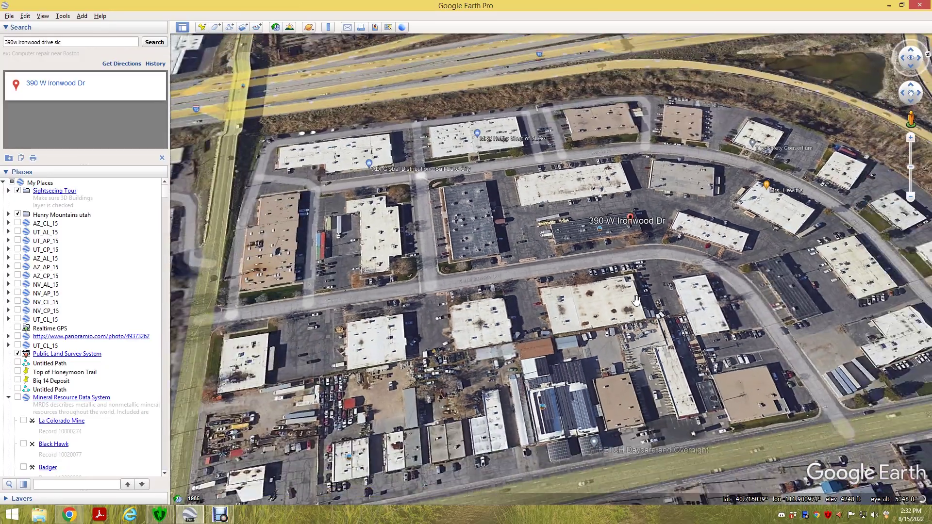
pyautogui.scroll(-2, 636, 300)
pyautogui.press('n')
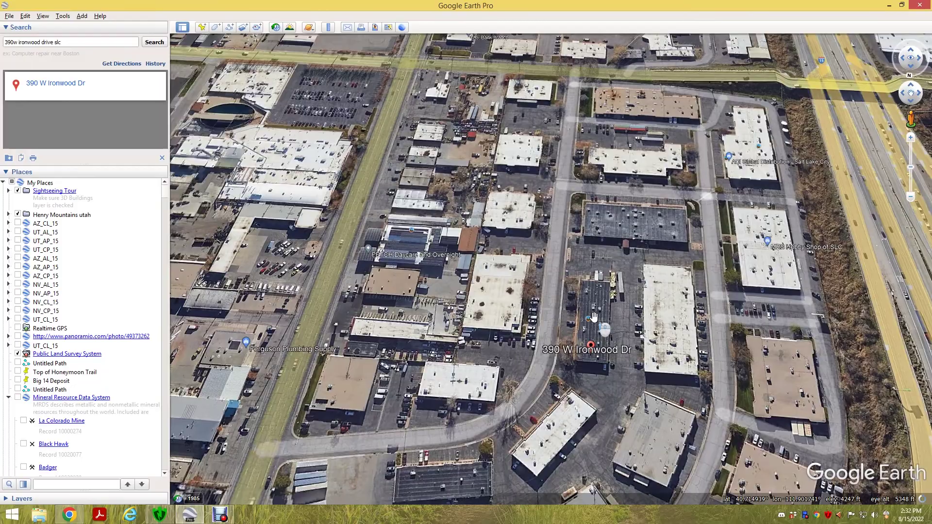
pyautogui.moveTo(594, 317); pyautogui.dragTo(509, 269)
pyautogui.scroll(3, 514, 174)
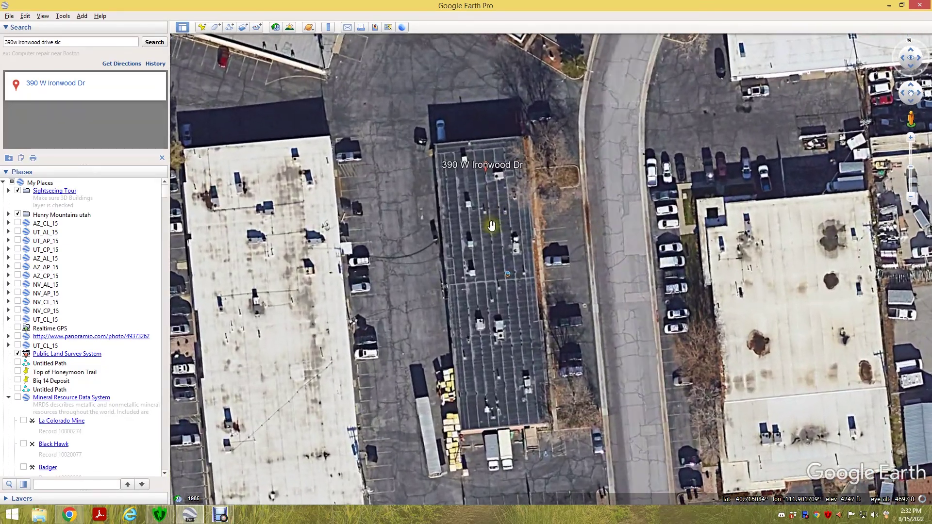
pyautogui.moveTo(490, 224); pyautogui.dragTo(437, 198)
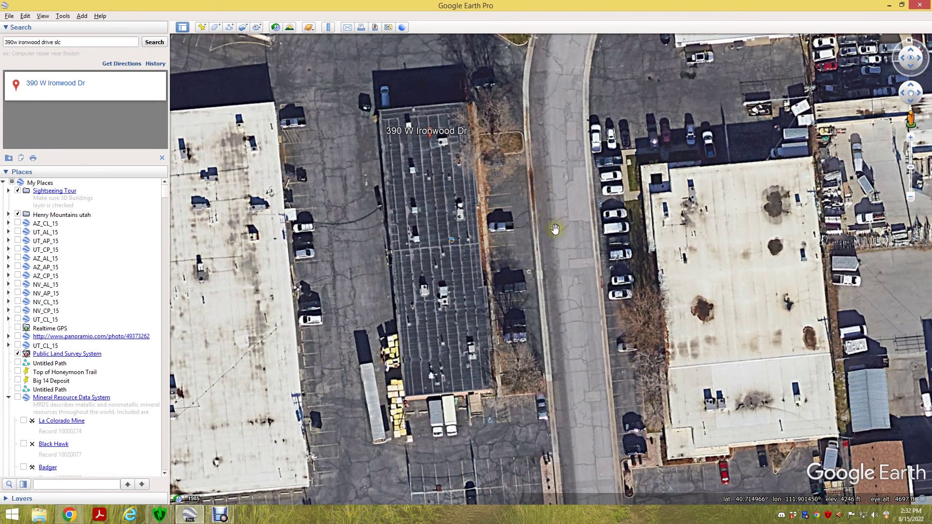
pyautogui.click(229, 28)
pyautogui.click(164, 57)
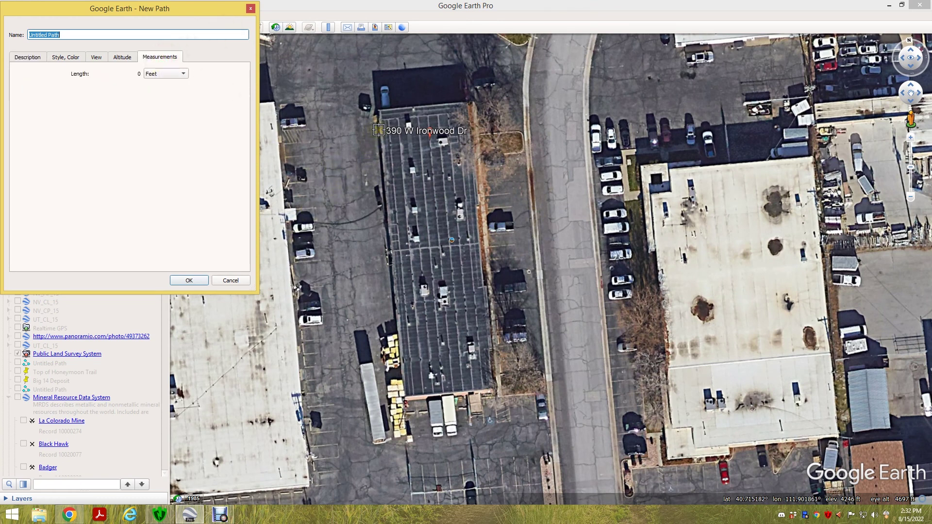
pyautogui.click(393, 109)
pyautogui.click(378, 111)
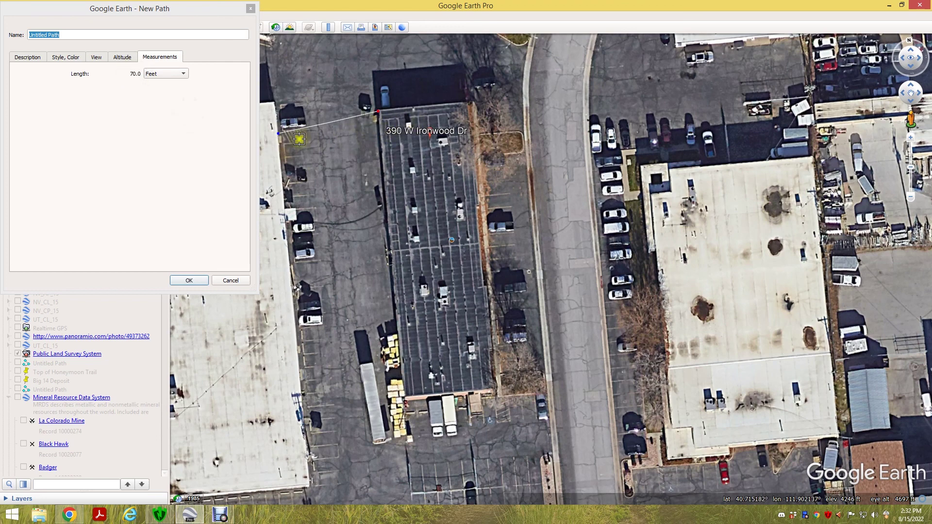
pyautogui.click(246, 281)
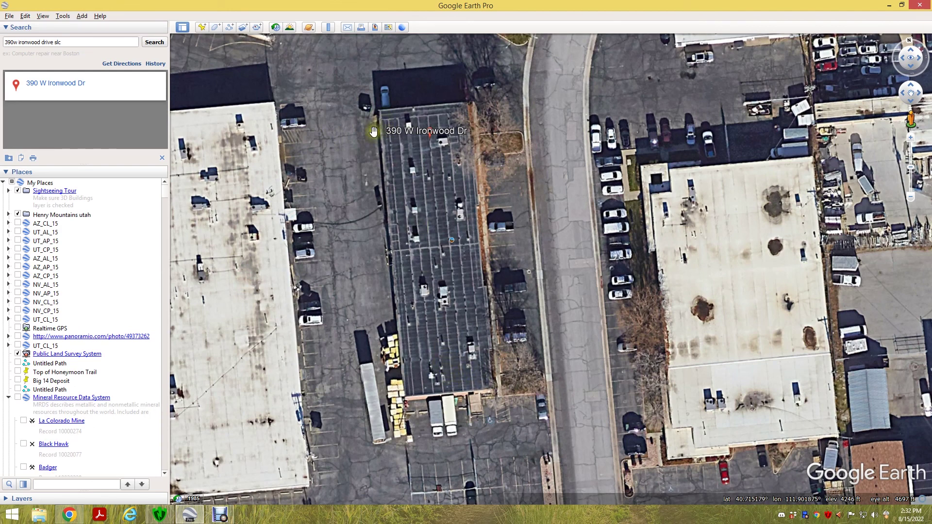
# Step: Add a red path from the building's top corner to its bottom end, showing its length in feet
pyautogui.click(230, 27)
pyautogui.click(148, 56)
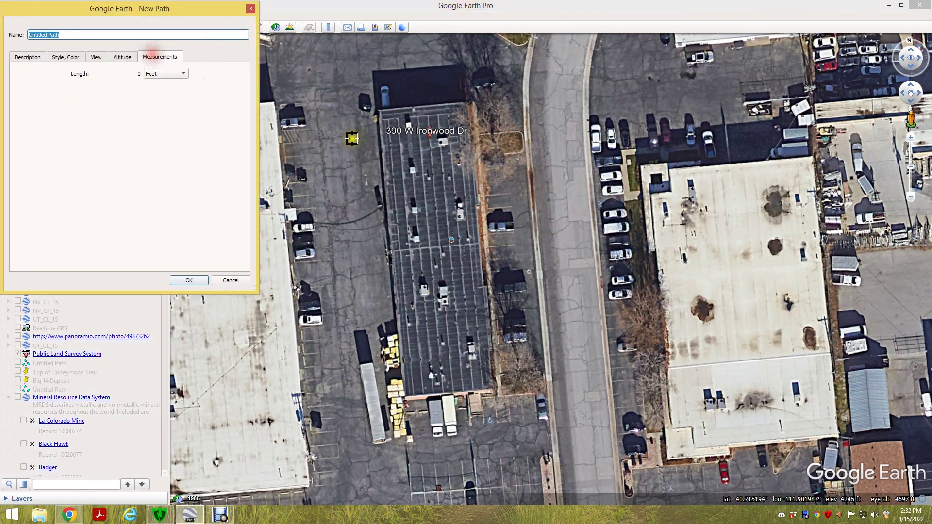
pyautogui.click(378, 110)
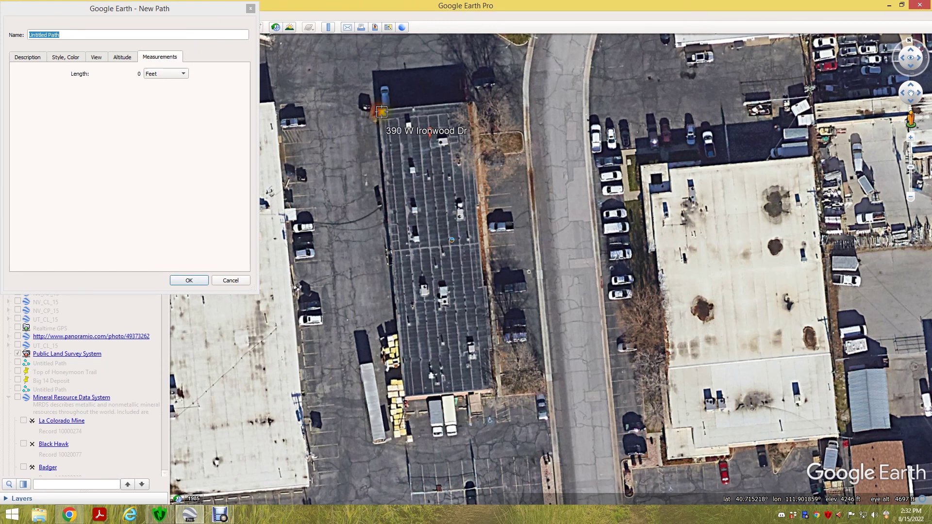
pyautogui.moveTo(383, 112)
pyautogui.mouseDown()
pyautogui.moveTo(426, 144)
pyautogui.moveTo(440, 179)
pyautogui.moveTo(453, 321)
pyautogui.moveTo(413, 388)
pyautogui.mouseUp()
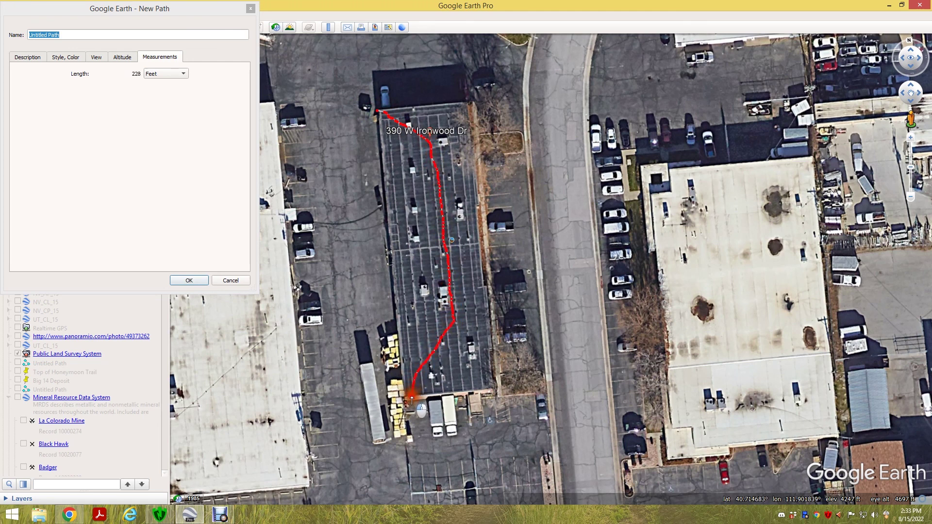
pyautogui.moveTo(415, 390); pyautogui.dragTo(414, 392)
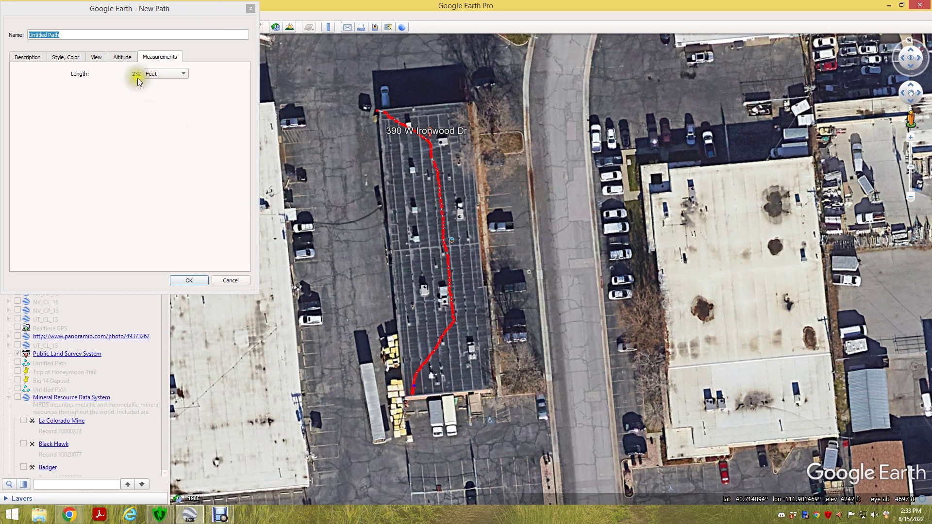